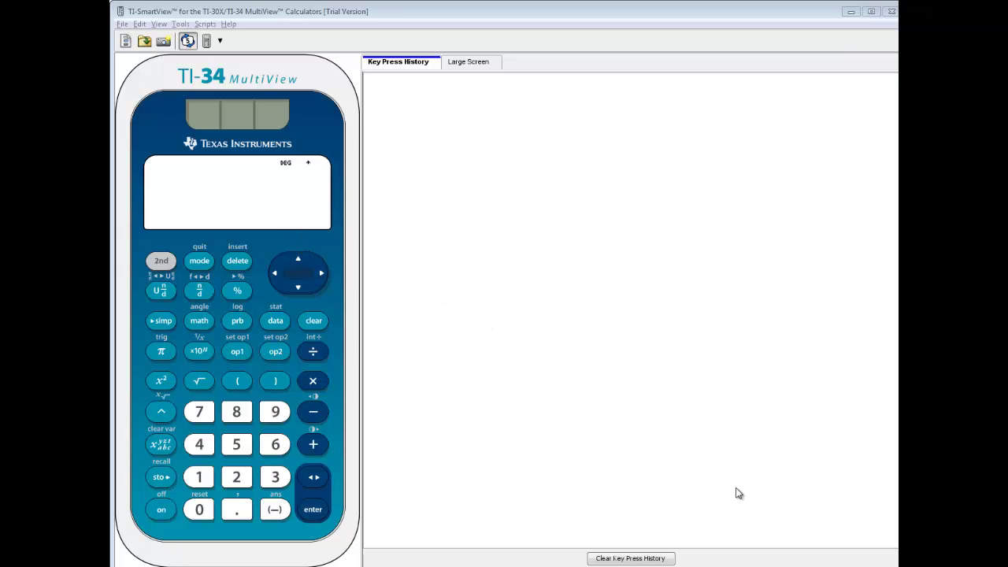
Check the slide's data table, then open the data editor and delete two old L1 values.
{"action": "mouse_move", "coordinate": [771, 561]}
{"action": "left_click", "coordinate": [727, 561]}
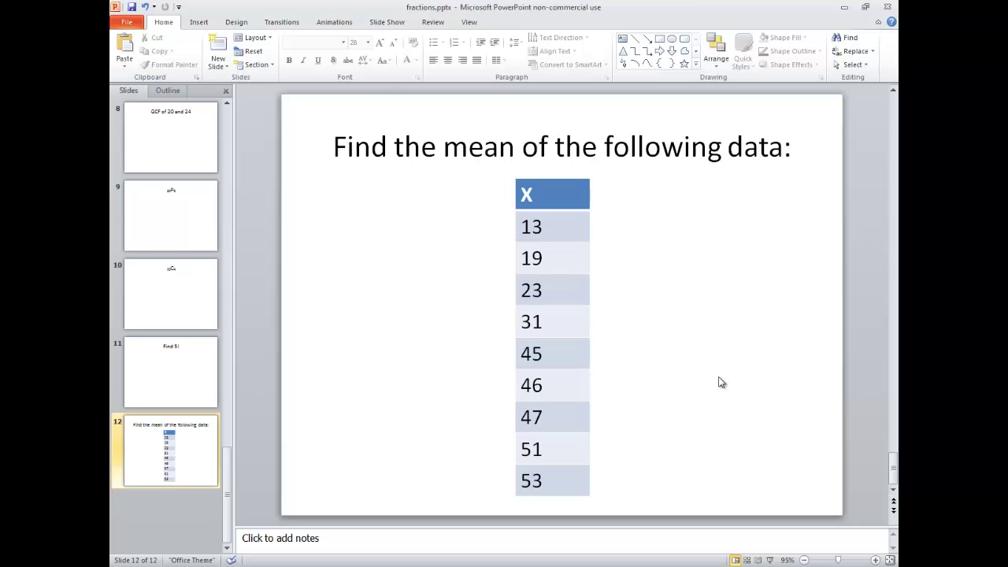
{"action": "key", "text": "alt+Tab"}
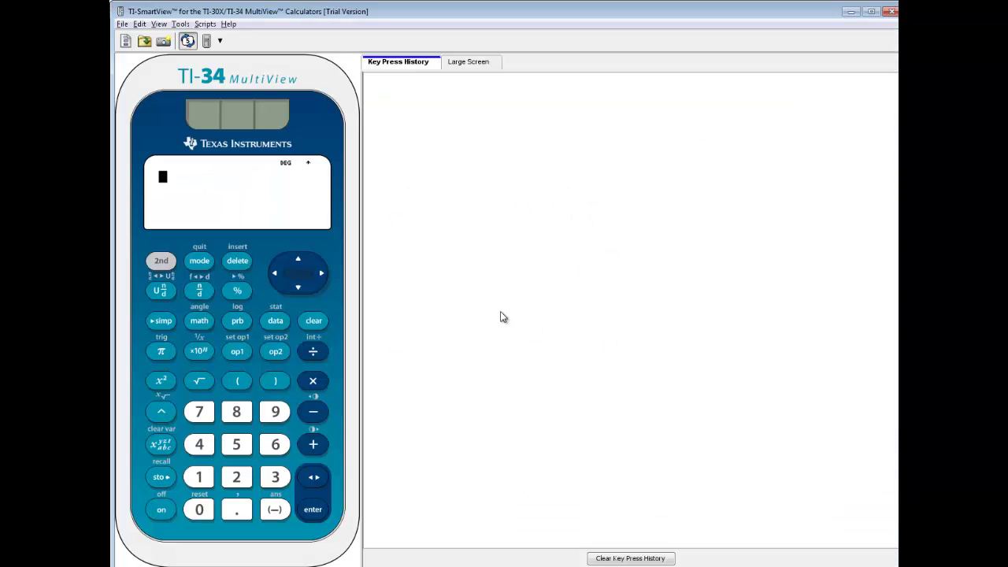
{"action": "left_click", "coordinate": [279, 322]}
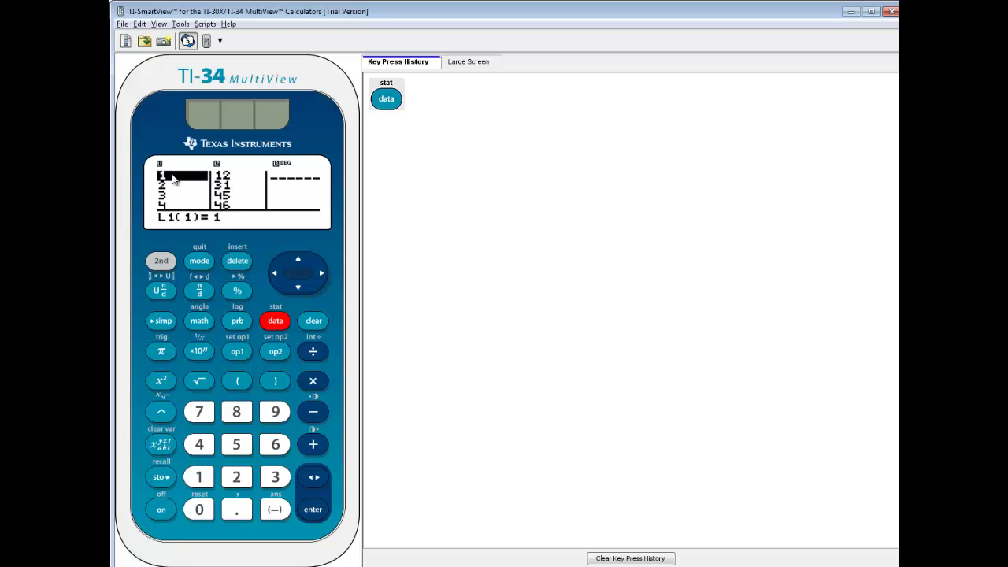
{"action": "left_click", "coordinate": [237, 263]}
{"action": "left_click", "coordinate": [237, 263]}
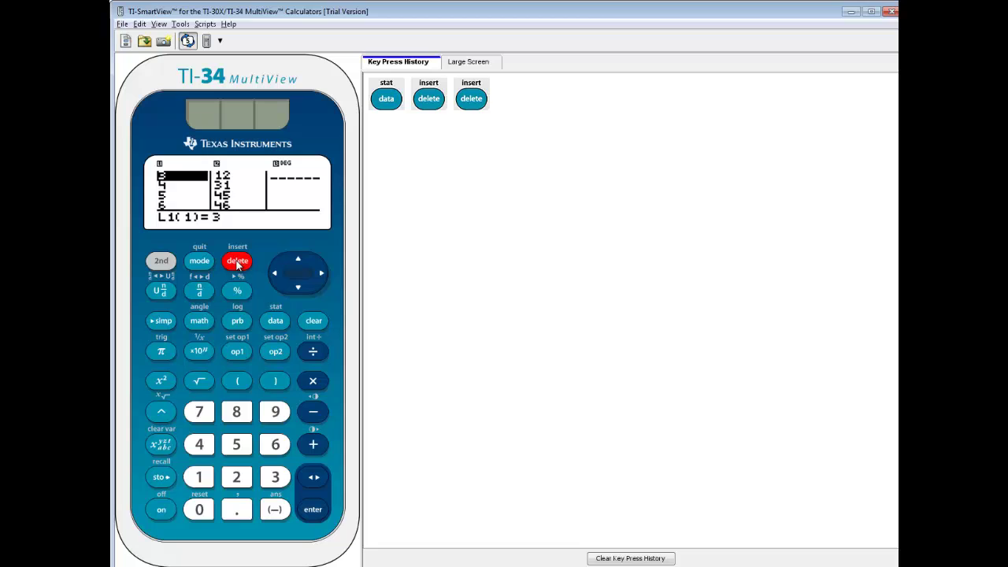
Clear all values from lists L1 and L2, returning to L1's first entry.
{"action": "left_click", "coordinate": [275, 321]}
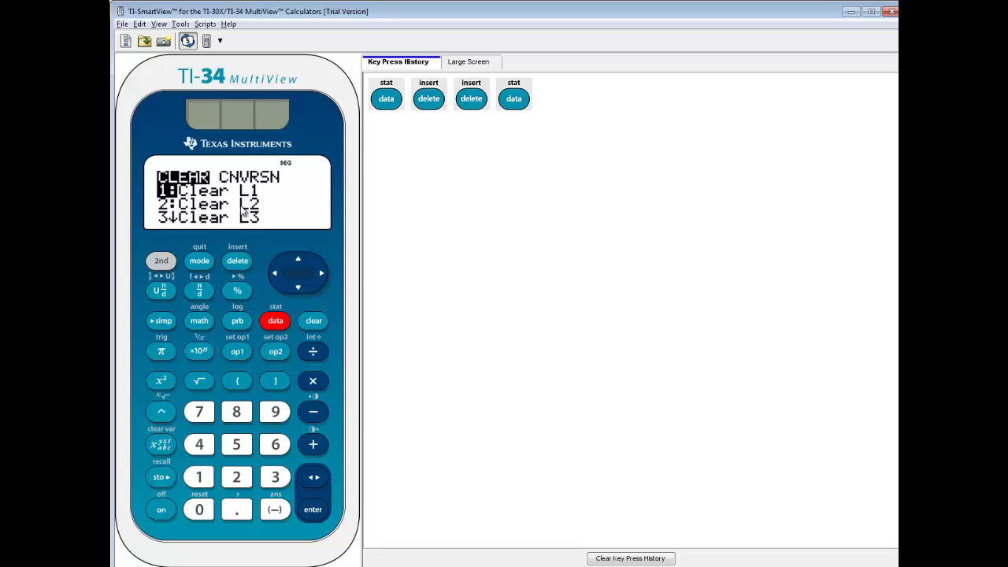
{"action": "left_click", "coordinate": [315, 511]}
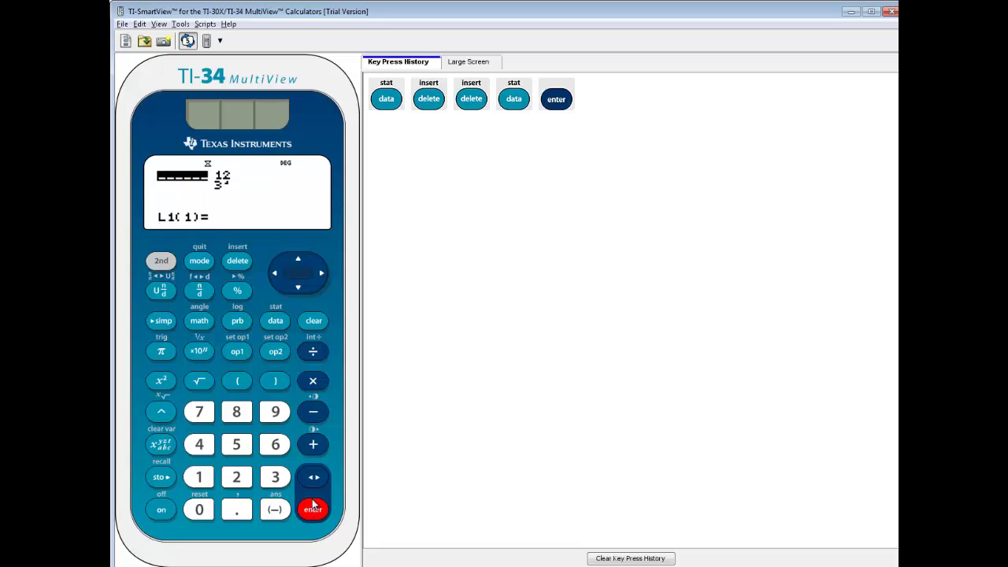
{"action": "left_click", "coordinate": [278, 325]}
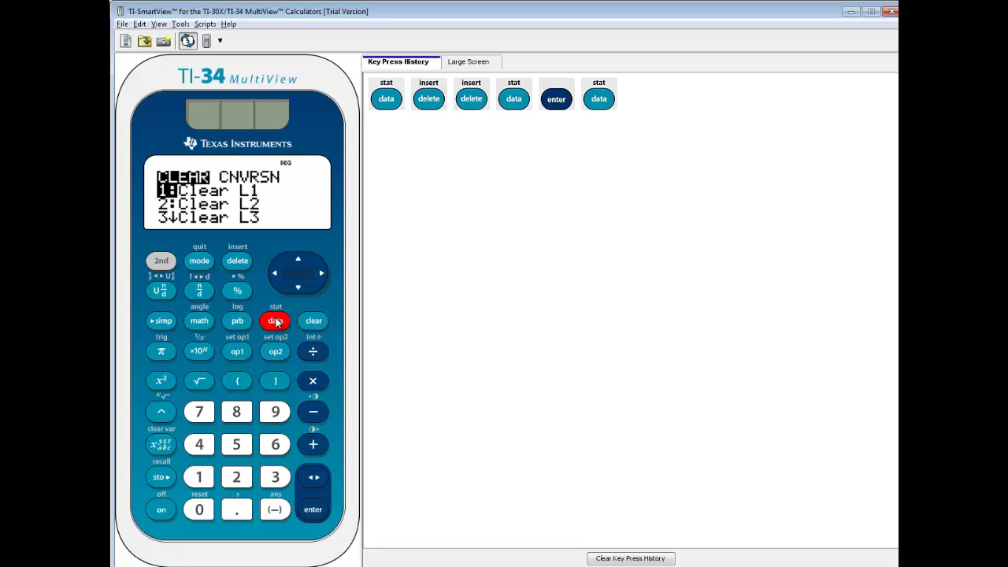
{"action": "key", "text": "Down"}
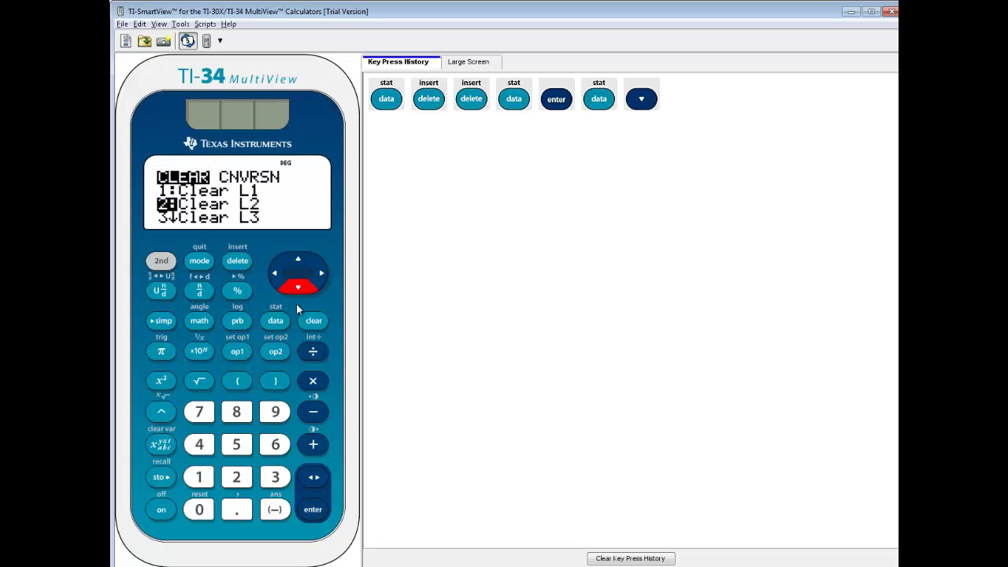
{"action": "left_click", "coordinate": [314, 510]}
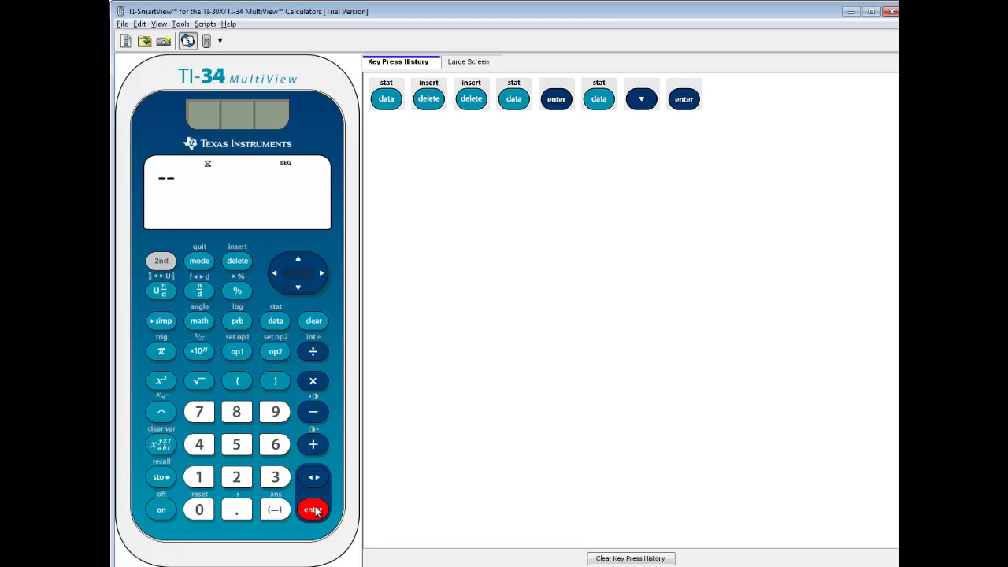
{"action": "left_click", "coordinate": [276, 274]}
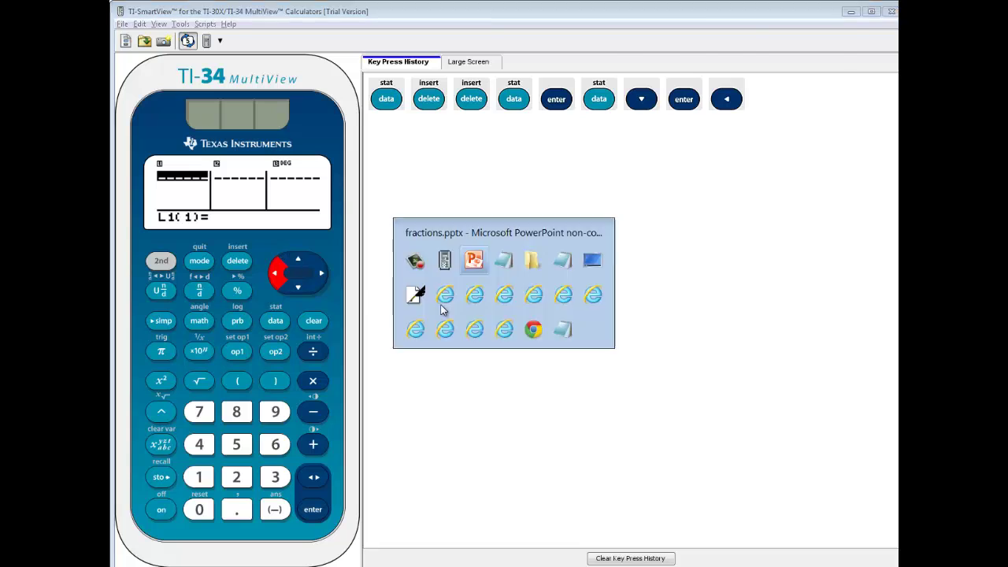
{"action": "key", "text": "alt+Tab"}
{"action": "key", "text": "alt+Tab"}
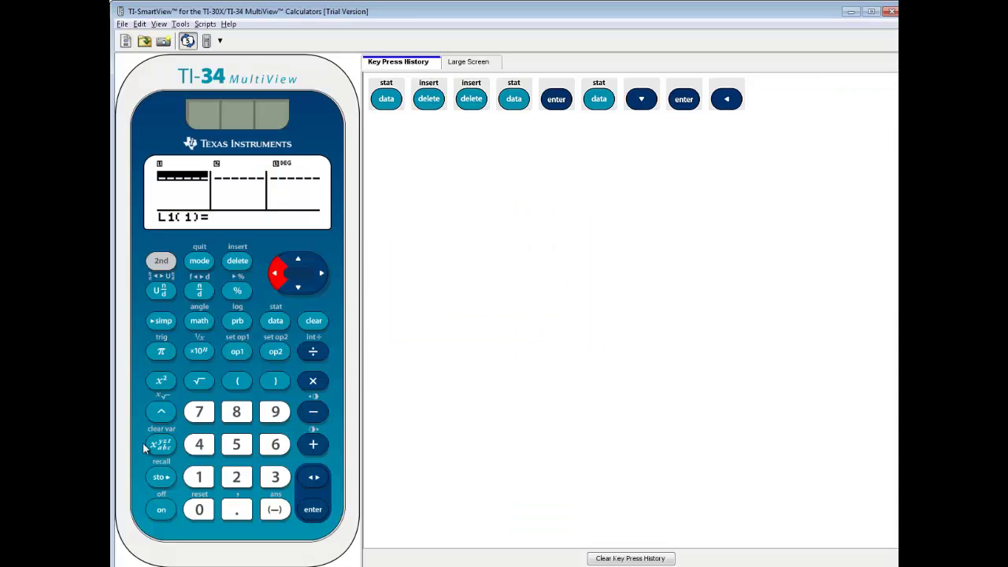
Enter 13 and 19 as the first two values of L1.
{"action": "left_click", "coordinate": [206, 481]}
{"action": "left_click", "coordinate": [275, 477]}
{"action": "key", "text": "Return"}
{"action": "left_click", "coordinate": [206, 477]}
{"action": "left_click", "coordinate": [275, 411]}
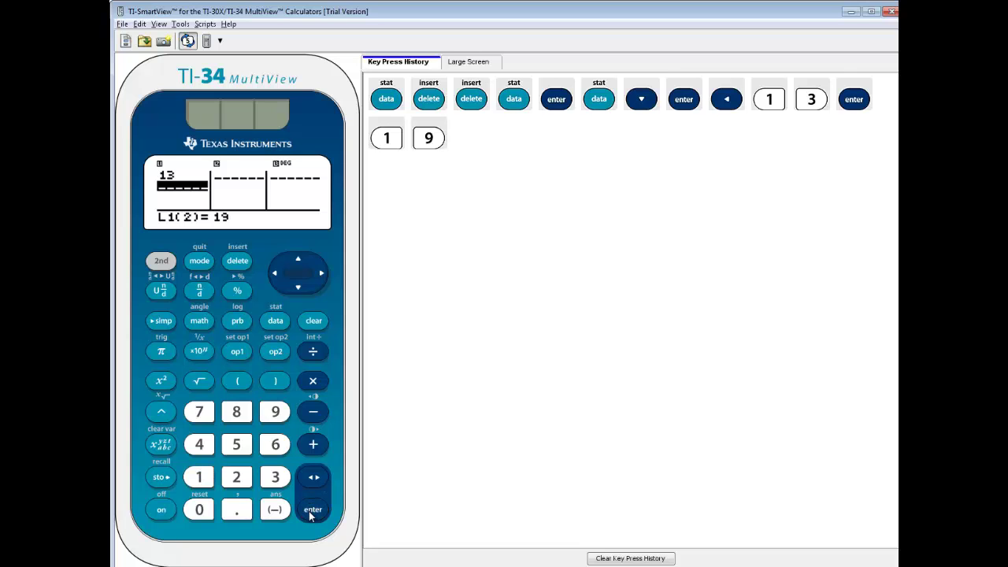
{"action": "left_click", "coordinate": [311, 513]}
{"action": "key", "text": "alt+Tab"}
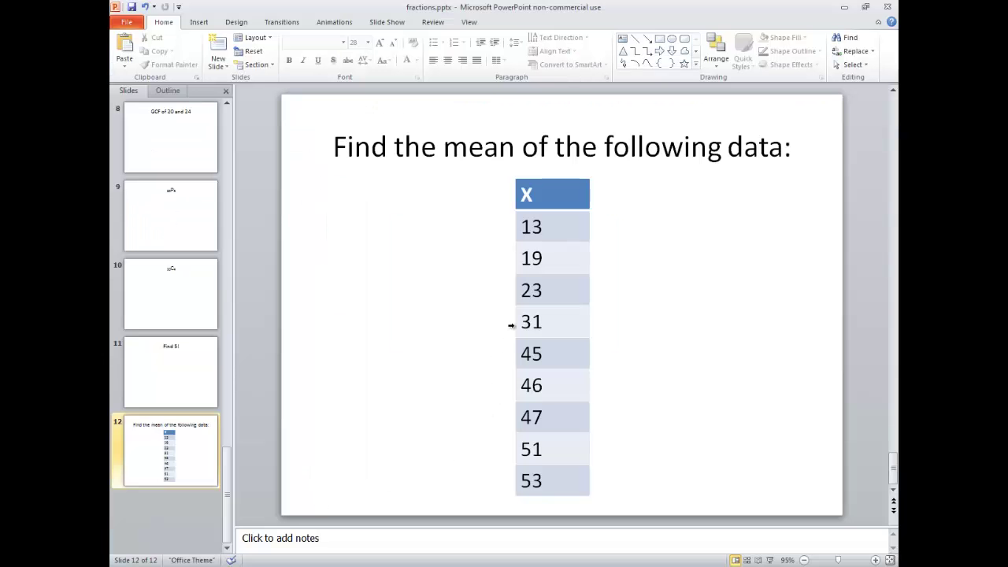
{"action": "key", "text": "alt+Tab"}
Enter 23 and 31 as the next L1 values.
{"action": "left_click", "coordinate": [237, 477]}
{"action": "left_click", "coordinate": [273, 479]}
{"action": "left_click", "coordinate": [311, 510]}
{"action": "left_click", "coordinate": [275, 477]}
{"action": "left_click", "coordinate": [199, 477]}
{"action": "left_click", "coordinate": [312, 510]}
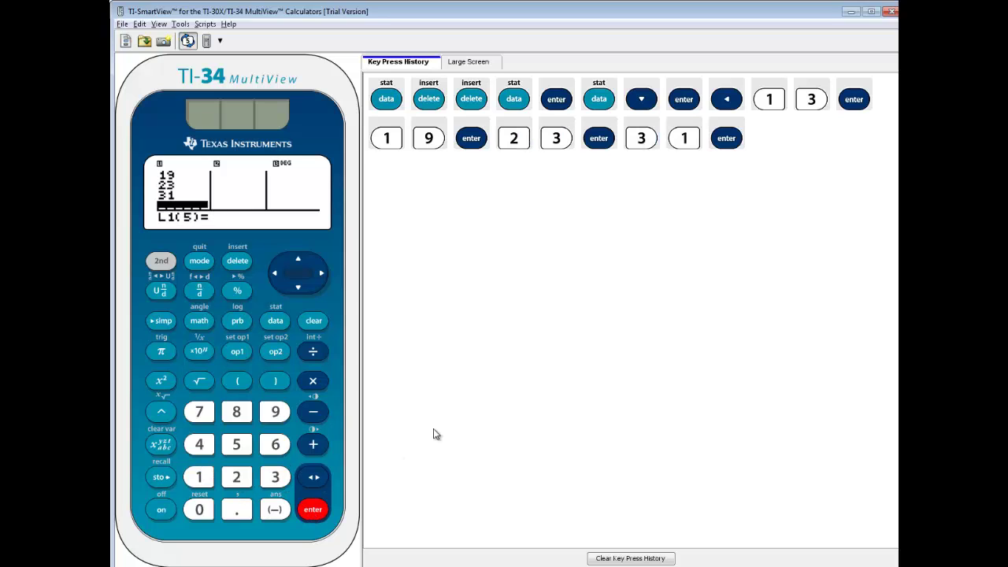
{"action": "key", "text": "alt+Tab"}
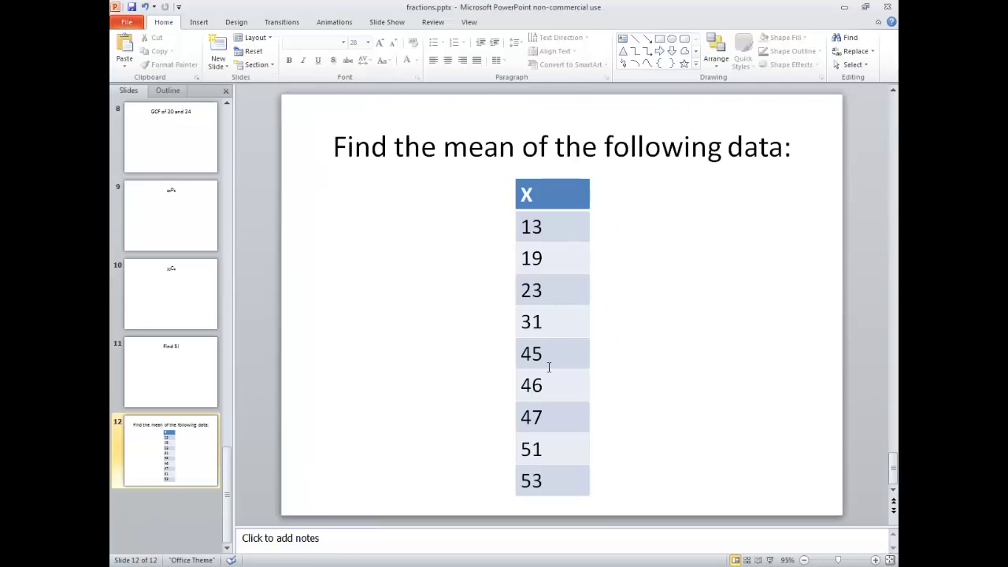
{"action": "key", "text": "alt+Tab"}
Enter 45 and 46 as the fifth and sixth L1 values.
{"action": "left_click", "coordinate": [199, 444]}
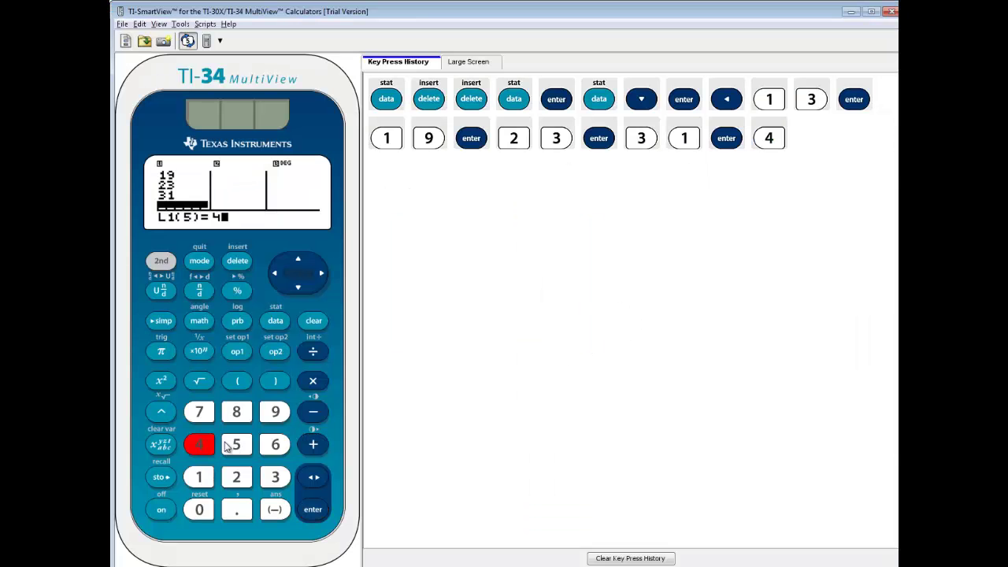
{"action": "left_click", "coordinate": [236, 445]}
{"action": "key", "text": "Return"}
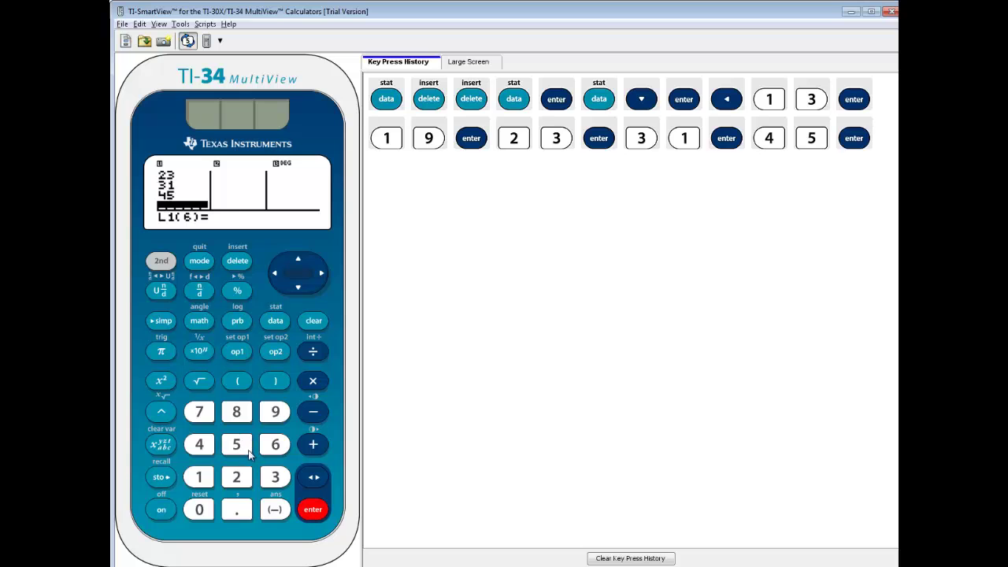
{"action": "left_click", "coordinate": [199, 445]}
{"action": "left_click", "coordinate": [275, 444]}
{"action": "left_click", "coordinate": [308, 510]}
{"action": "key", "text": "alt+Tab"}
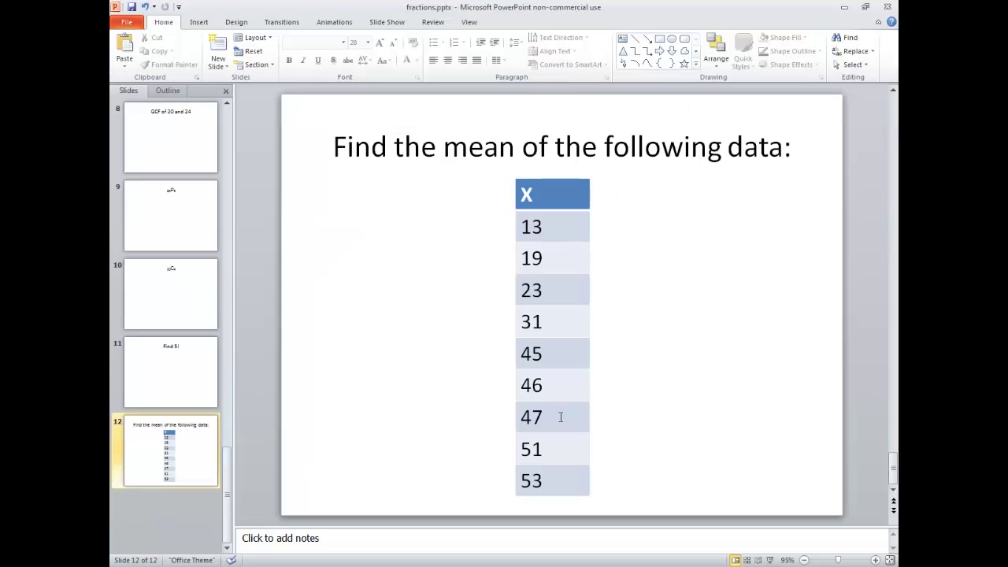
{"action": "key", "text": "alt+Tab"}
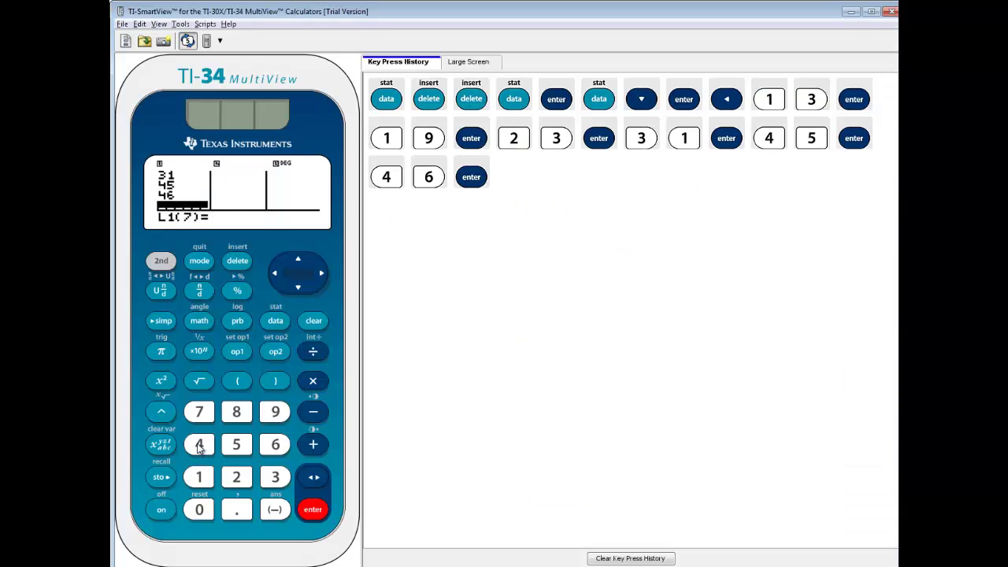
Enter 47, 51 and 53 as the last three L1 values.
{"action": "left_click", "coordinate": [199, 444]}
{"action": "left_click", "coordinate": [200, 412]}
{"action": "left_click", "coordinate": [313, 511]}
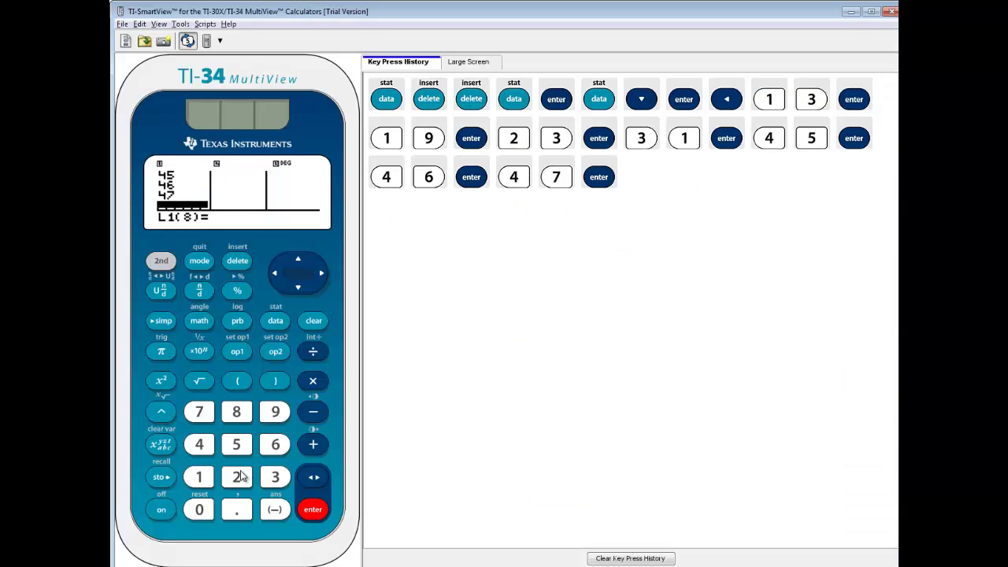
{"action": "left_click", "coordinate": [236, 445]}
{"action": "left_click", "coordinate": [199, 477]}
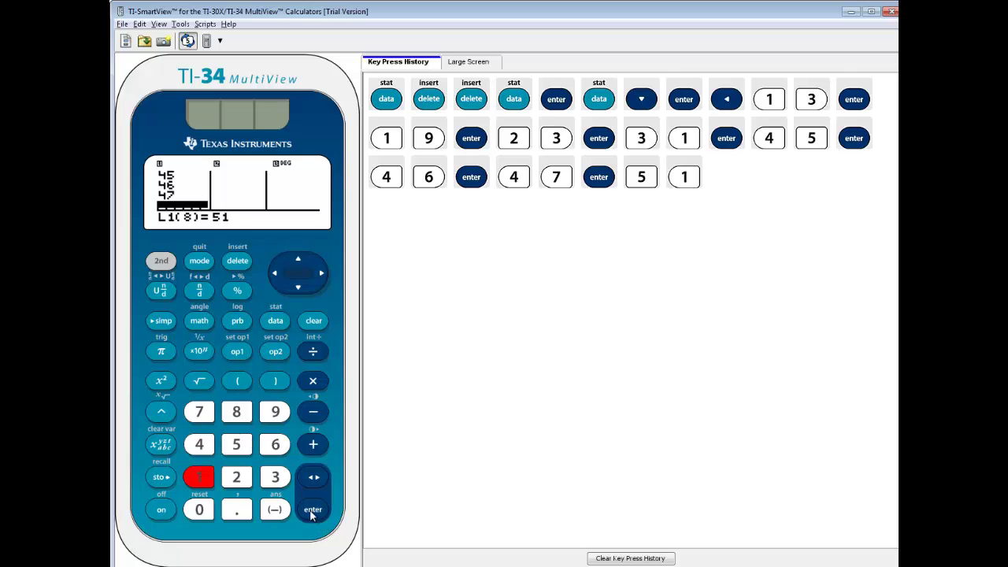
{"action": "left_click", "coordinate": [312, 511]}
{"action": "key", "text": "alt+Tab"}
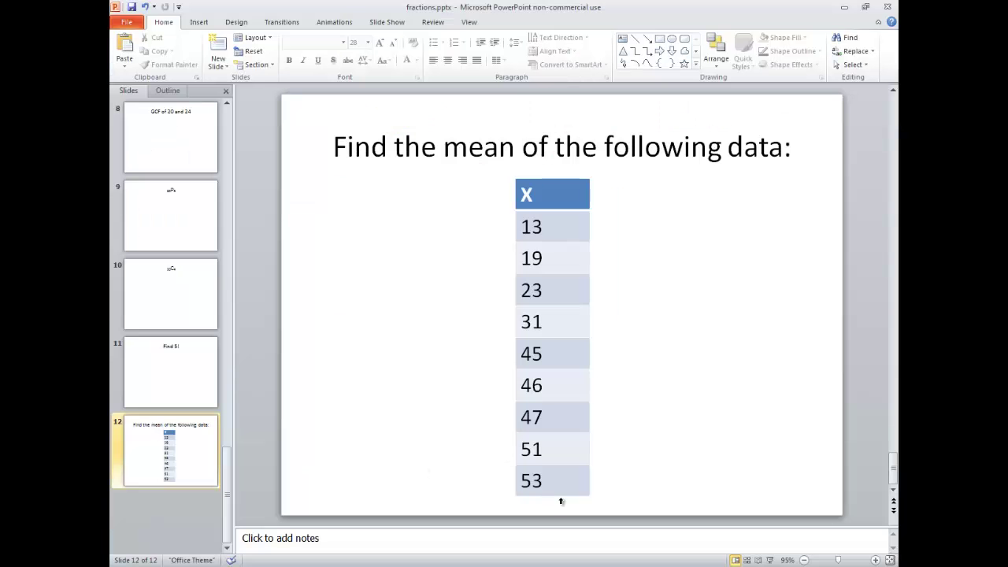
{"action": "key", "text": "alt+Tab"}
{"action": "left_click", "coordinate": [239, 448]}
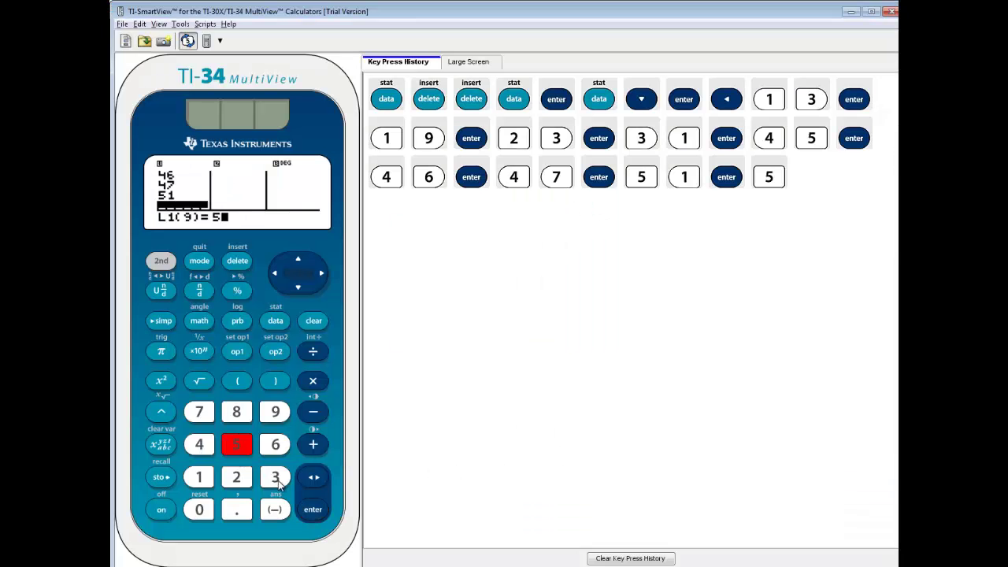
{"action": "left_click", "coordinate": [276, 479]}
{"action": "left_click", "coordinate": [324, 510]}
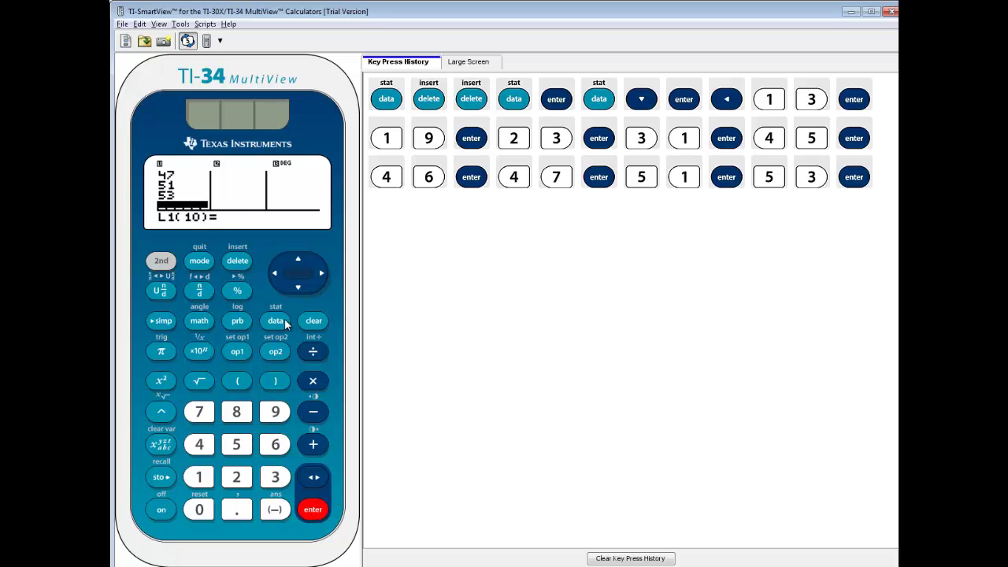
{"action": "left_click", "coordinate": [299, 262]}
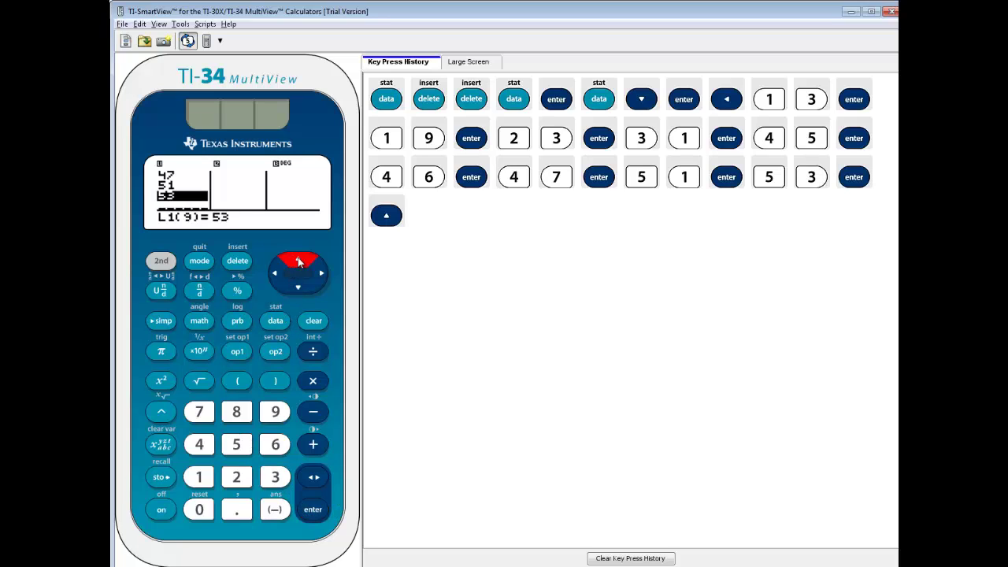
{"action": "left_click", "coordinate": [298, 262]}
Scroll up through L1 to review the stored values back to 19.
{"action": "left_click", "coordinate": [298, 262]}
{"action": "left_click", "coordinate": [298, 262]}
{"action": "left_click", "coordinate": [299, 263]}
{"action": "left_click", "coordinate": [299, 263]}
{"action": "left_click", "coordinate": [298, 263]}
{"action": "left_click", "coordinate": [298, 262]}
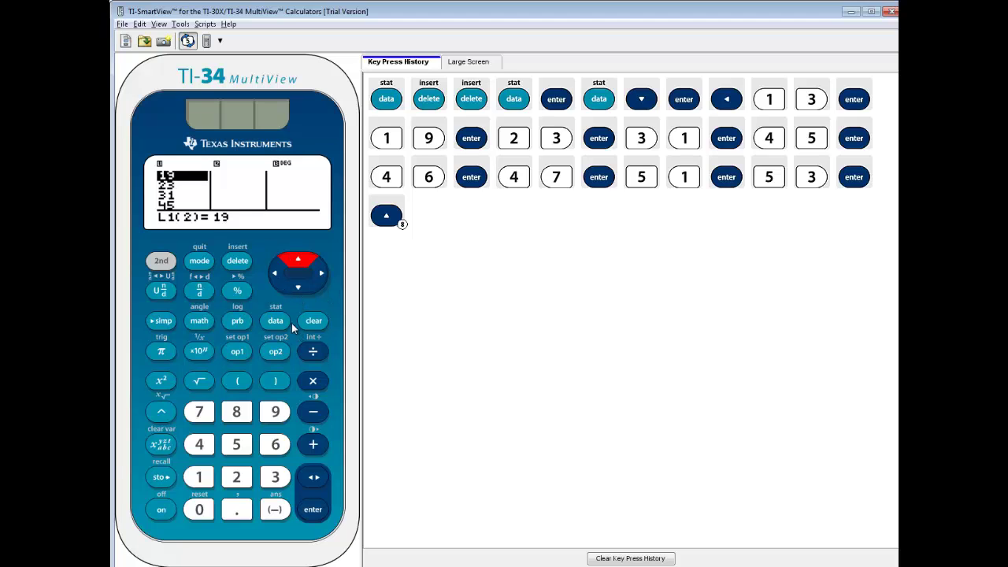
Quit the data editor to the home screen and open the statistics menu.
{"action": "left_click", "coordinate": [161, 261]}
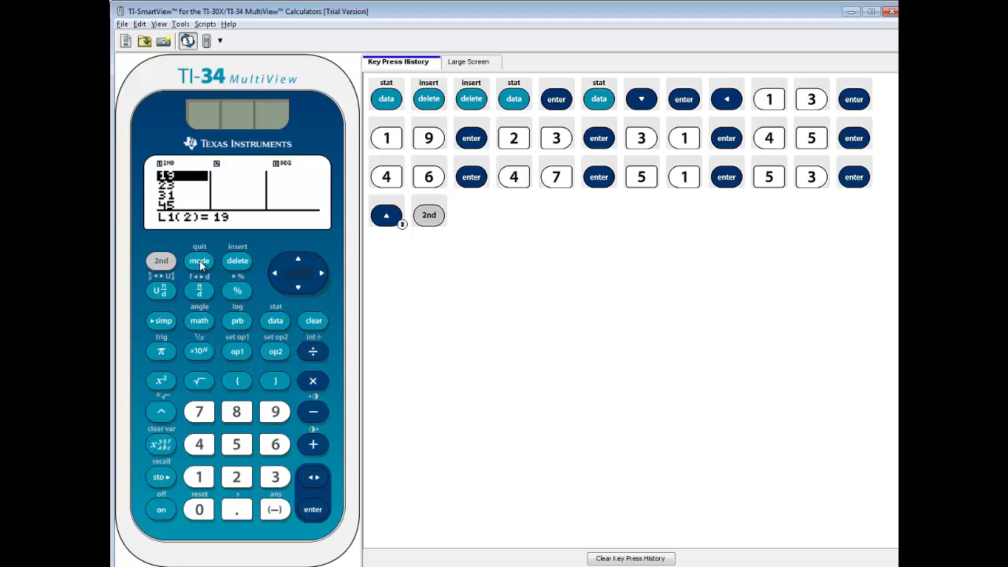
{"action": "left_click", "coordinate": [199, 261]}
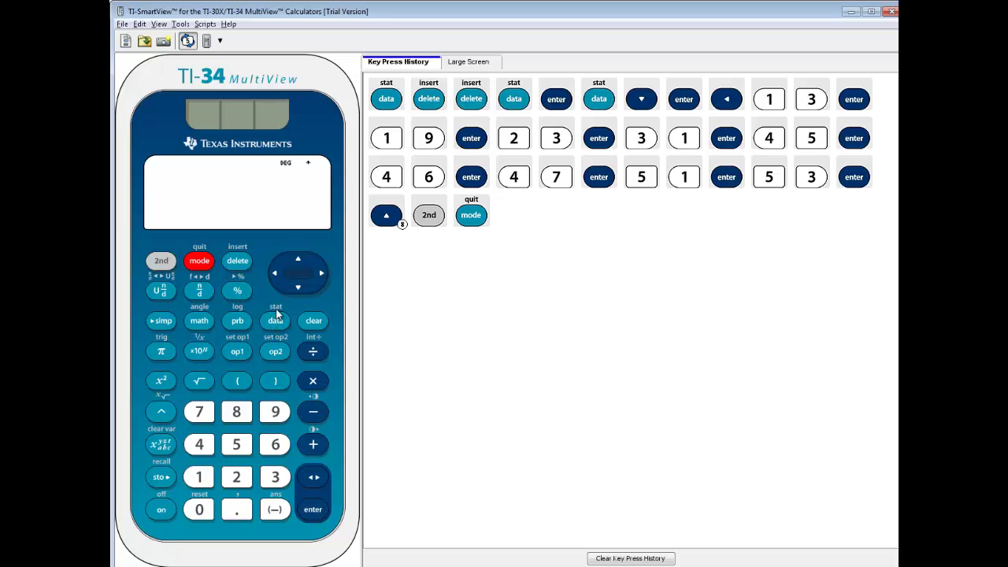
{"action": "left_click", "coordinate": [161, 261]}
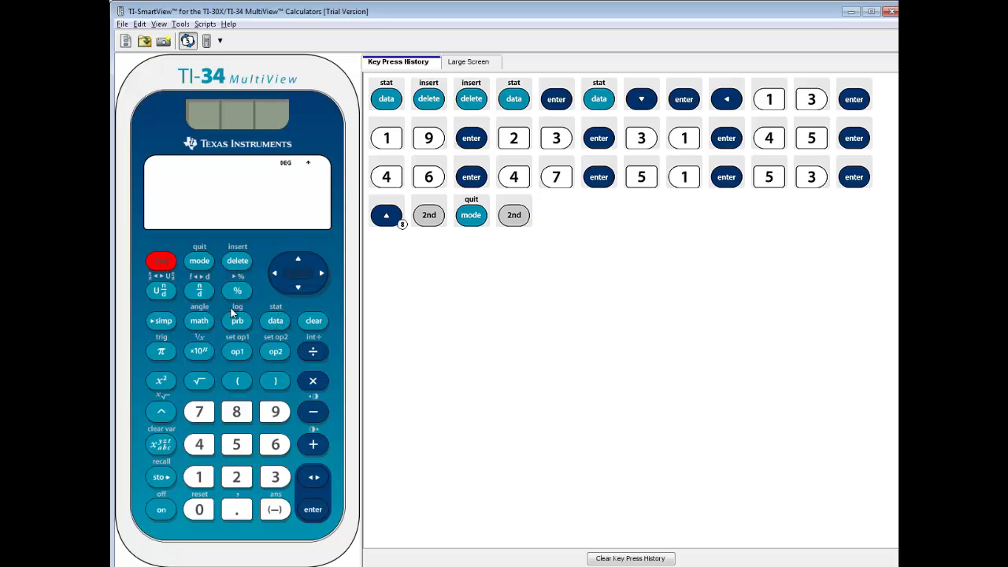
{"action": "left_click", "coordinate": [275, 321]}
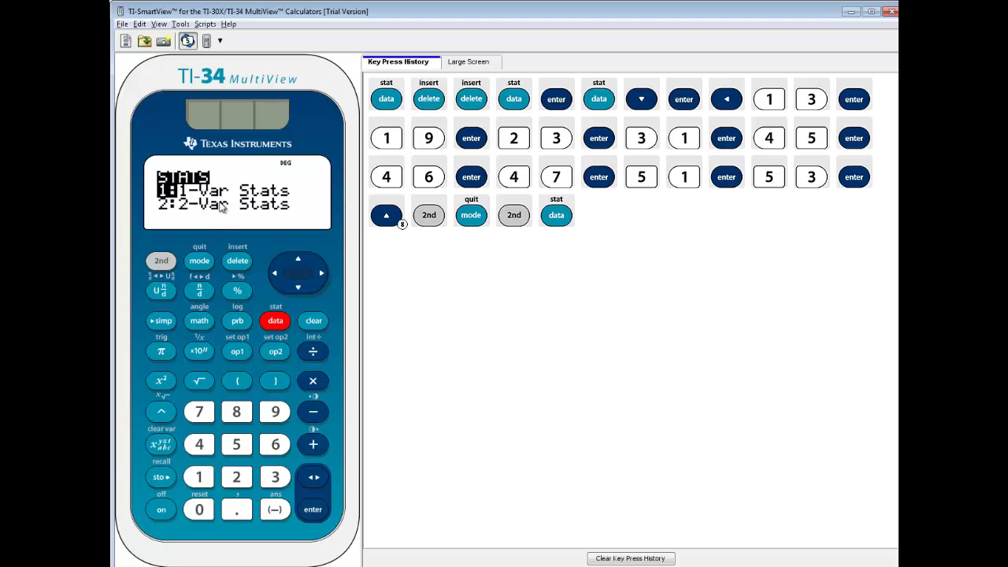
Run 1-Var Stats with DATA L1 and FRQ ONE.
{"action": "left_click", "coordinate": [312, 511]}
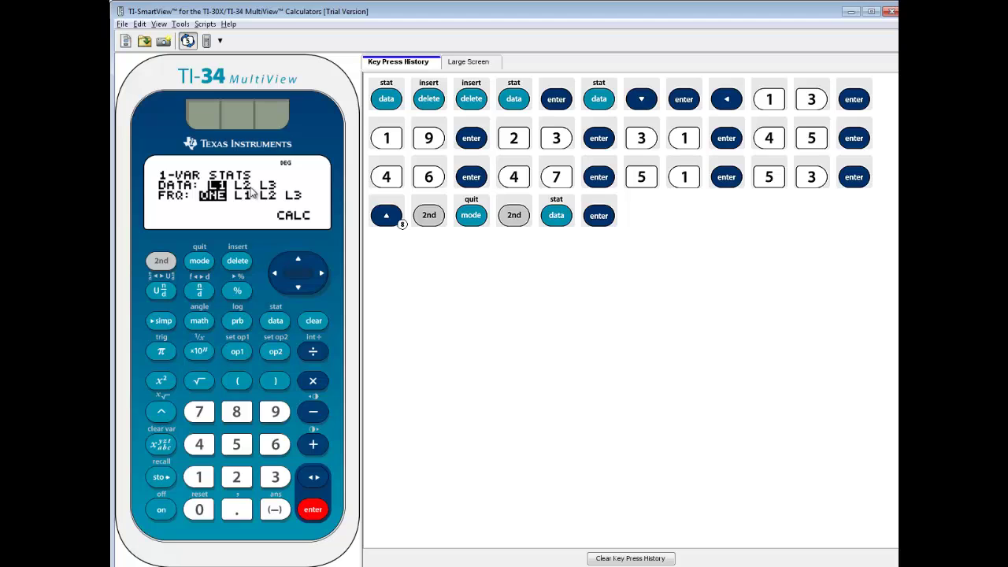
{"action": "left_click", "coordinate": [300, 288]}
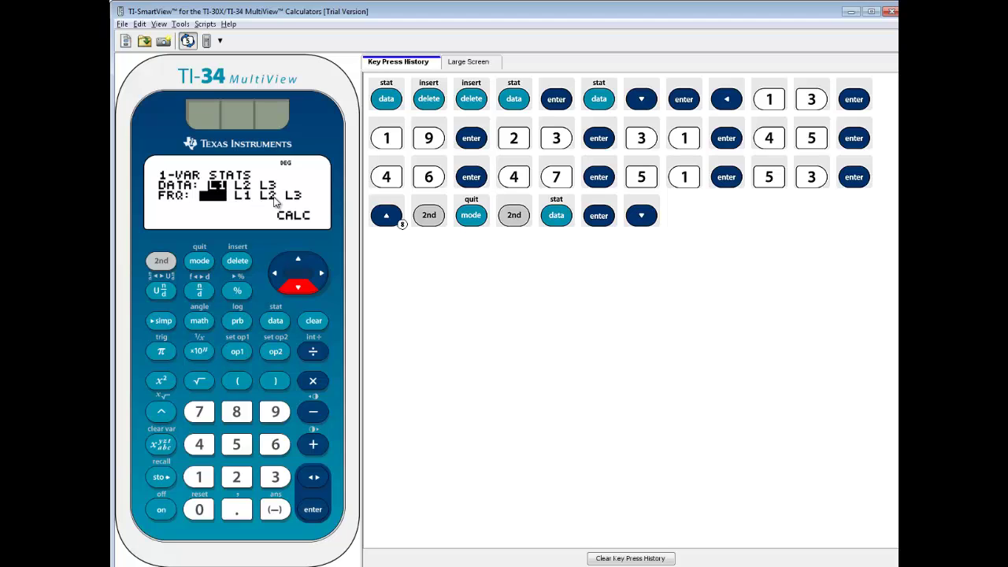
{"action": "left_click", "coordinate": [298, 287]}
{"action": "left_click", "coordinate": [313, 511]}
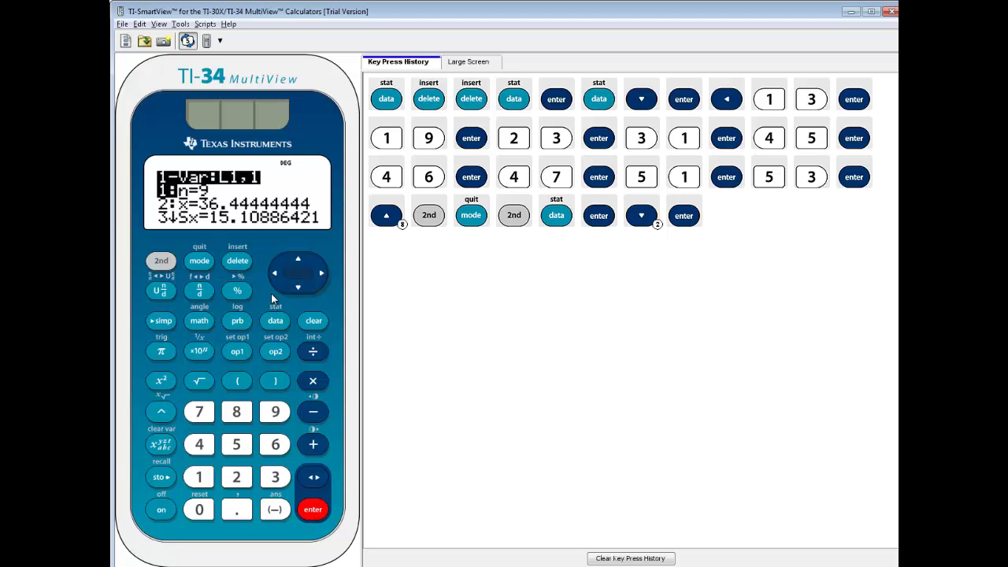
Highlight the mean x̄ = 36.44444444 in the 1-Var Stats results.
{"action": "left_click", "coordinate": [297, 289]}
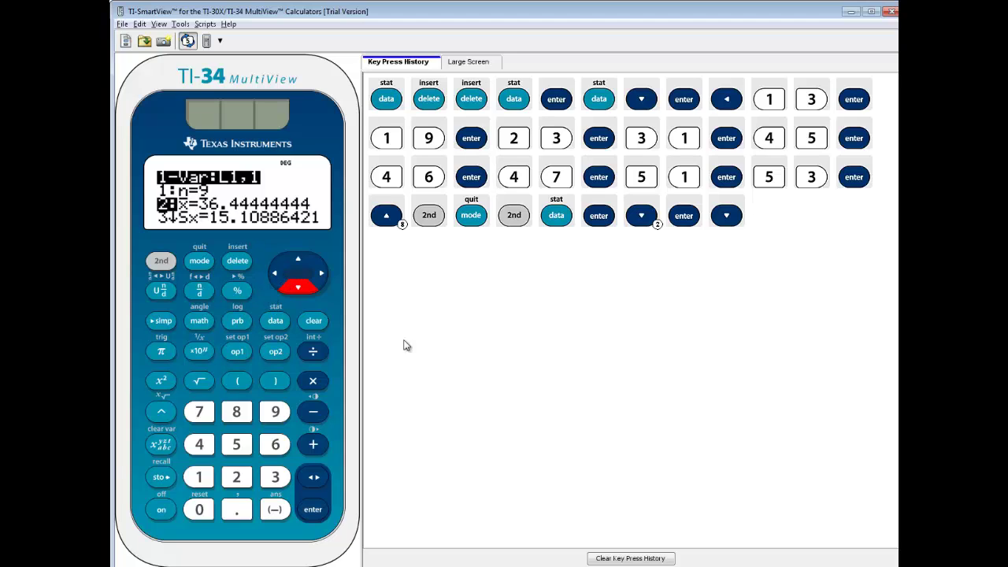
{"action": "key", "text": "alt"}
{"action": "key", "text": "Escape"}
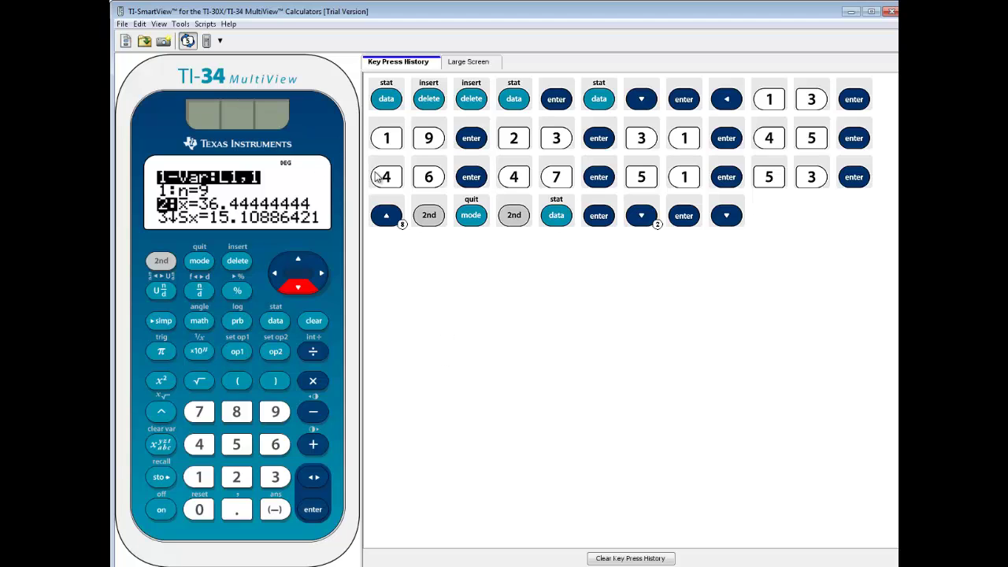